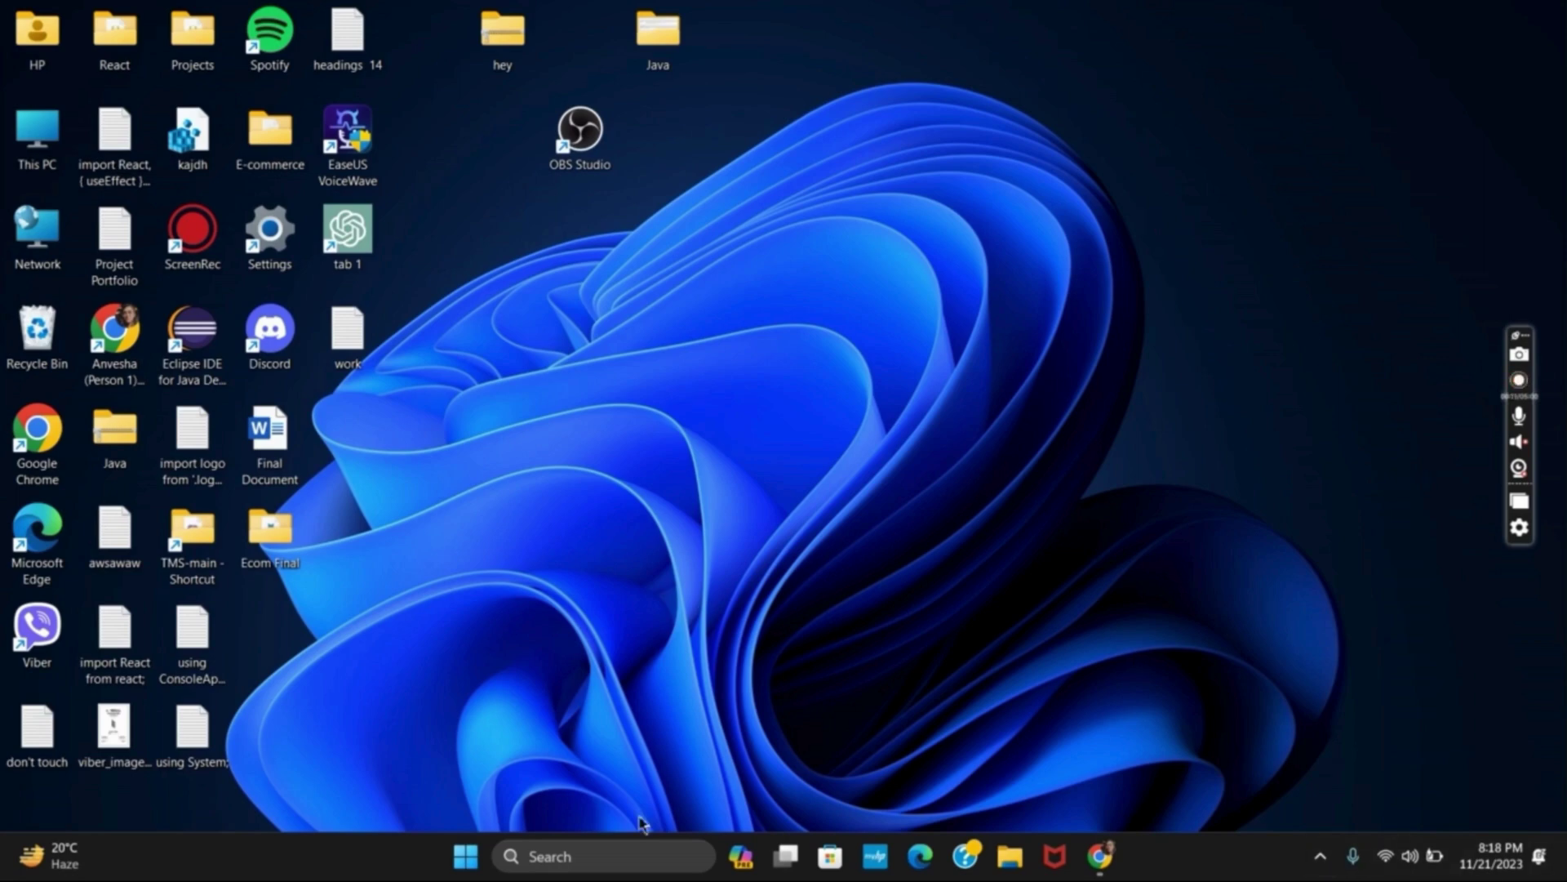
Search Windows for Virus & threat protection and launch the top result.
{"action": "left_click", "coordinate": [586, 853]}
{"action": "type", "text": "vir"}
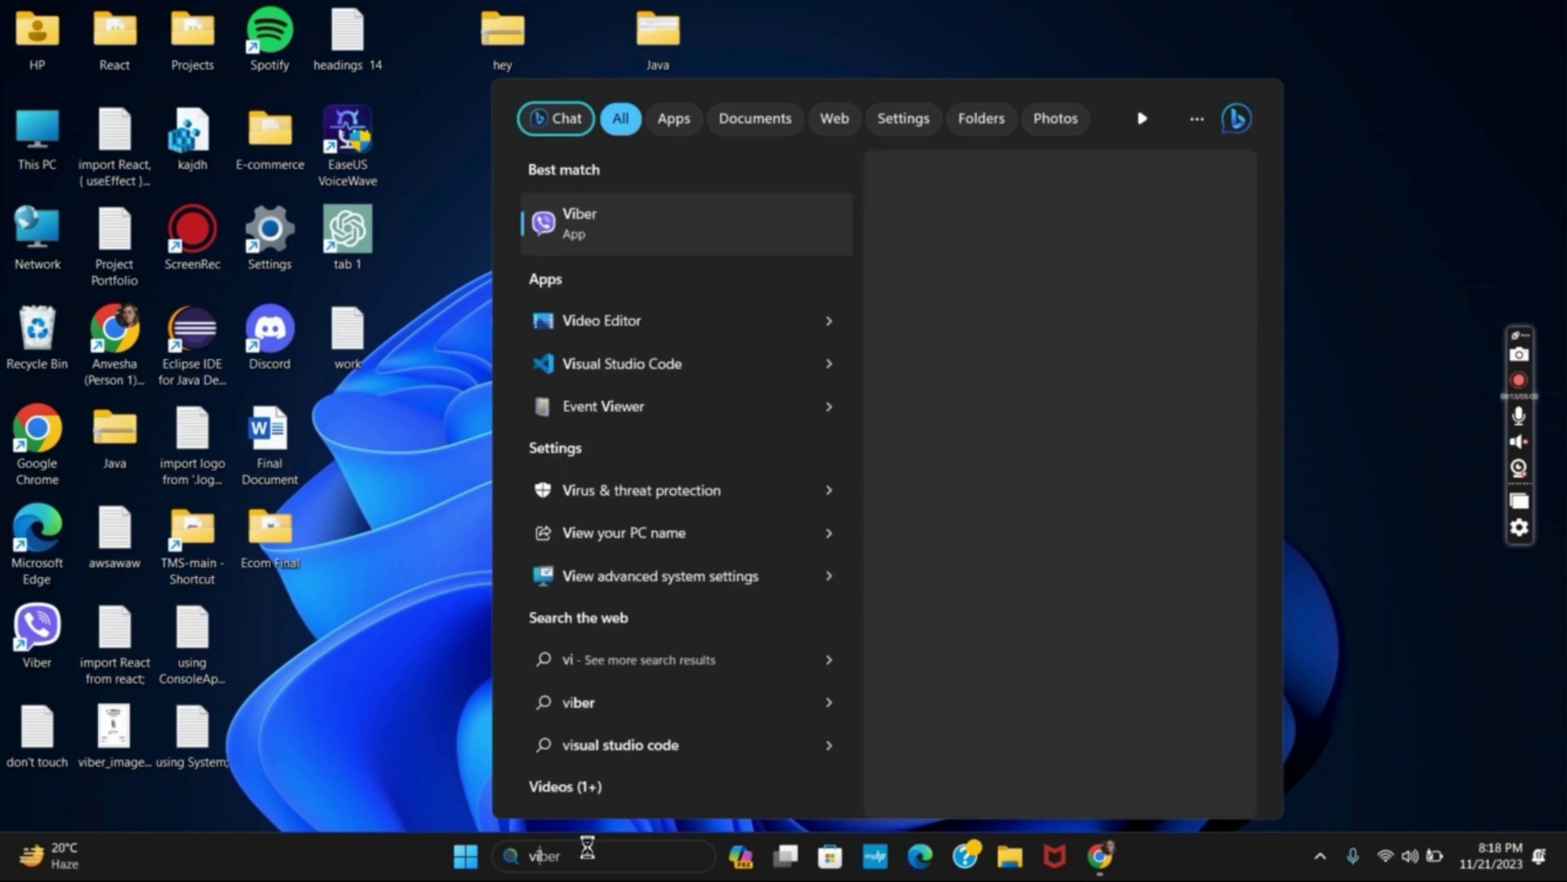
{"action": "key", "text": "Return"}
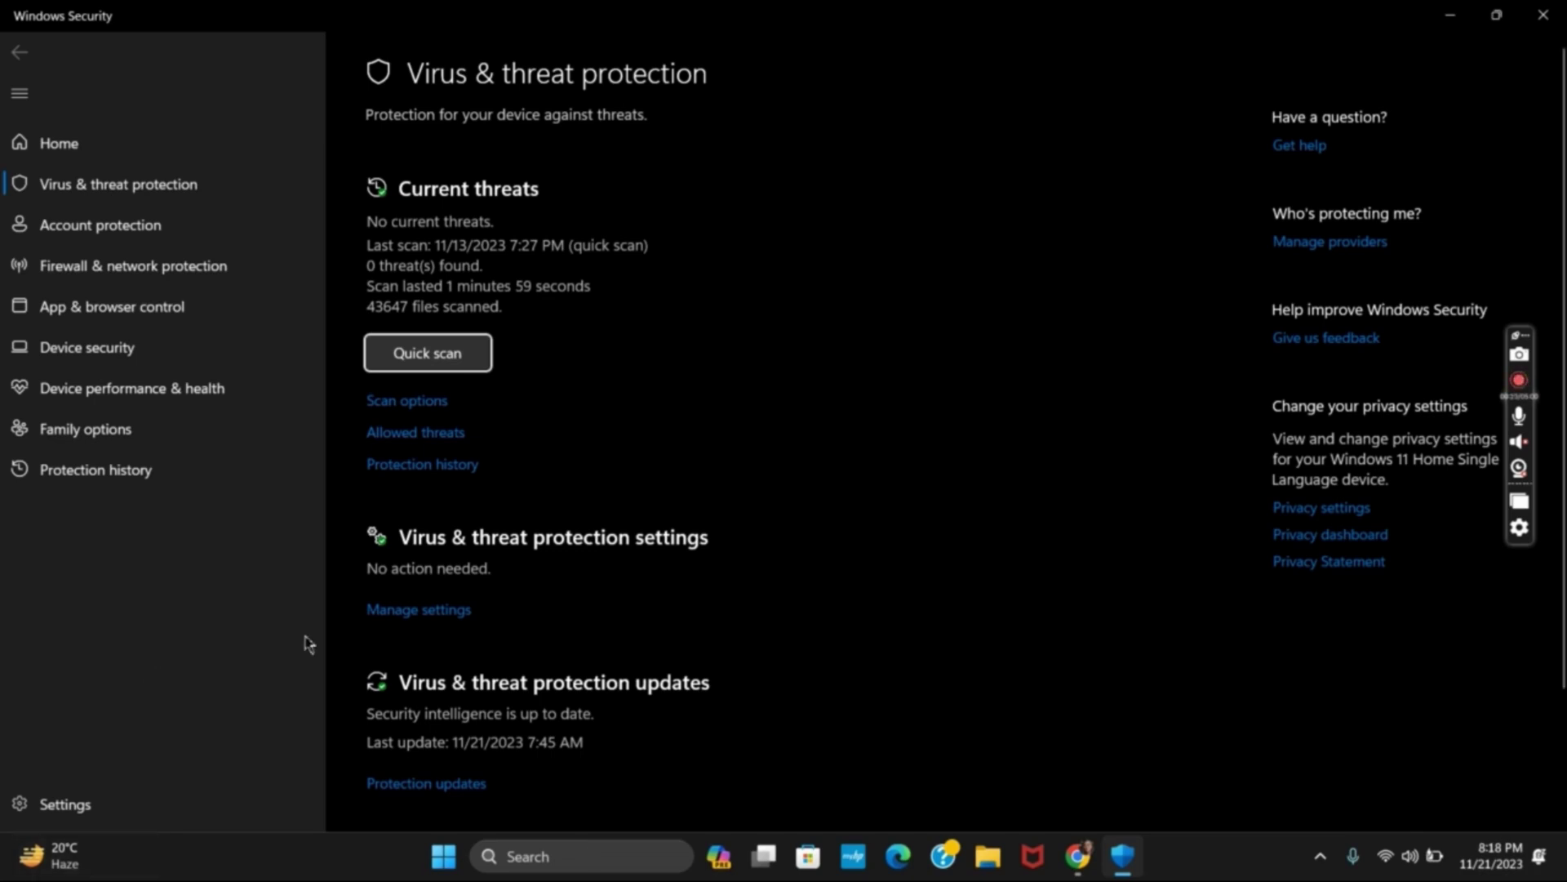
Turn Real-time protection off, close Windows Security, and answer No on the permission prompt.
{"action": "left_click", "coordinate": [429, 609]}
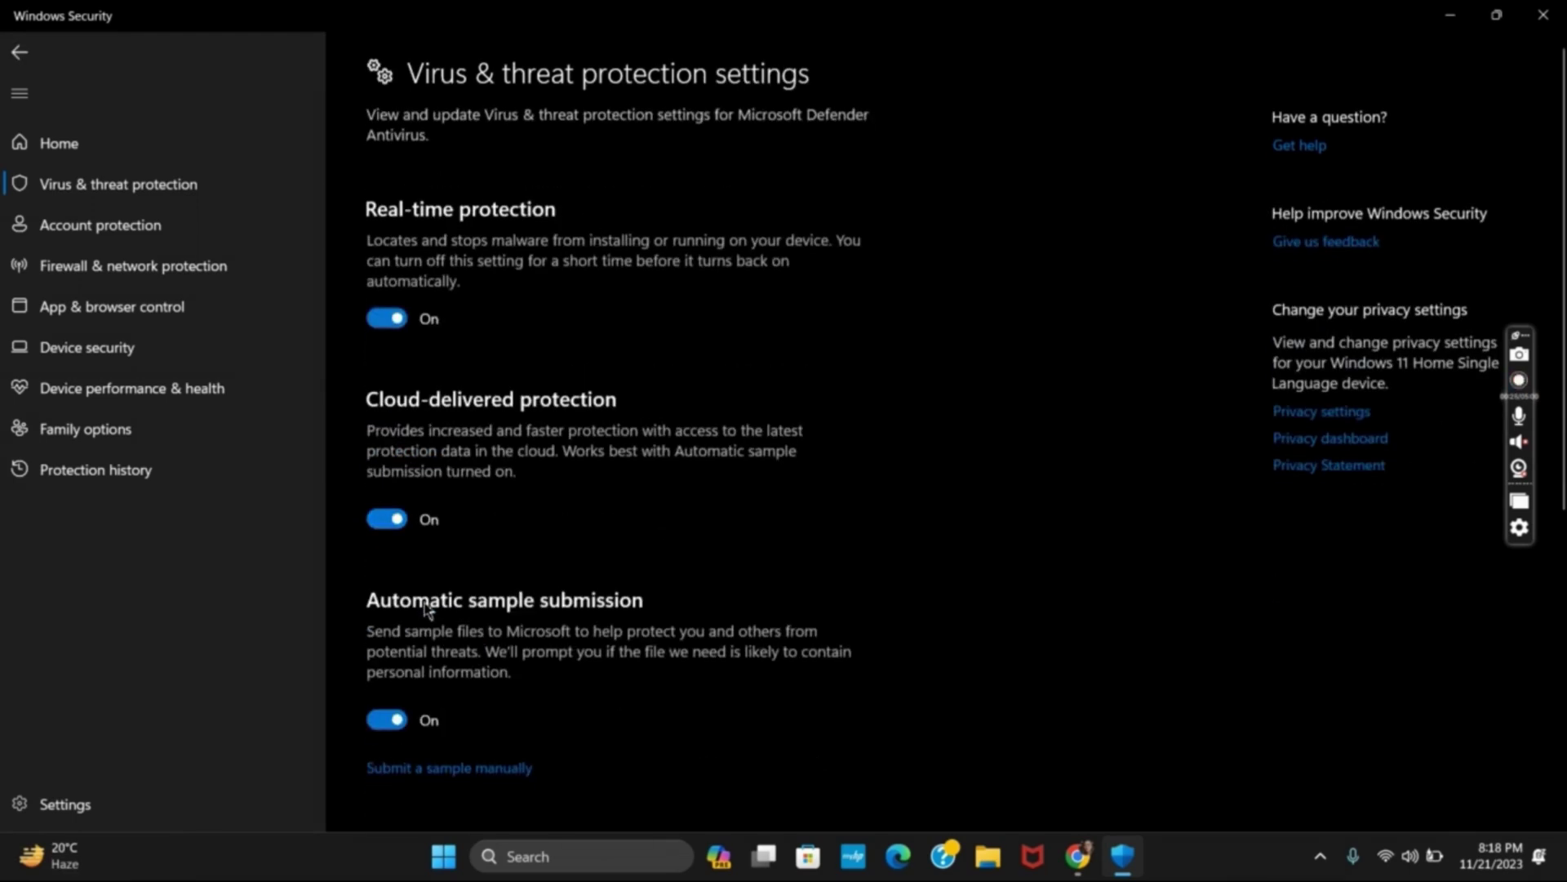
{"action": "left_click", "coordinate": [393, 318]}
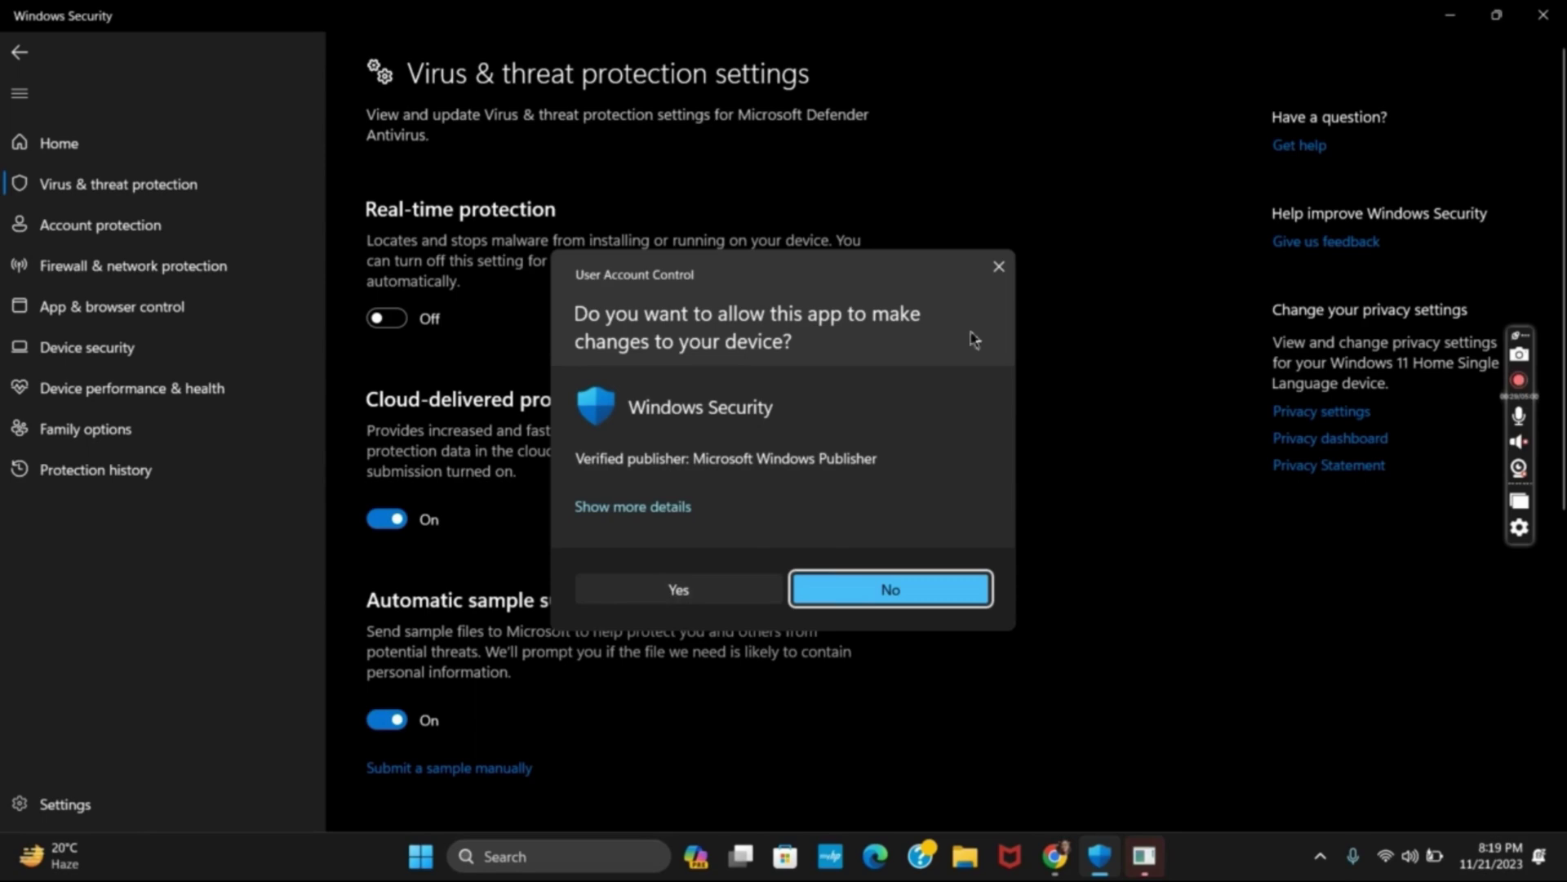
{"action": "left_click", "coordinate": [1543, 16]}
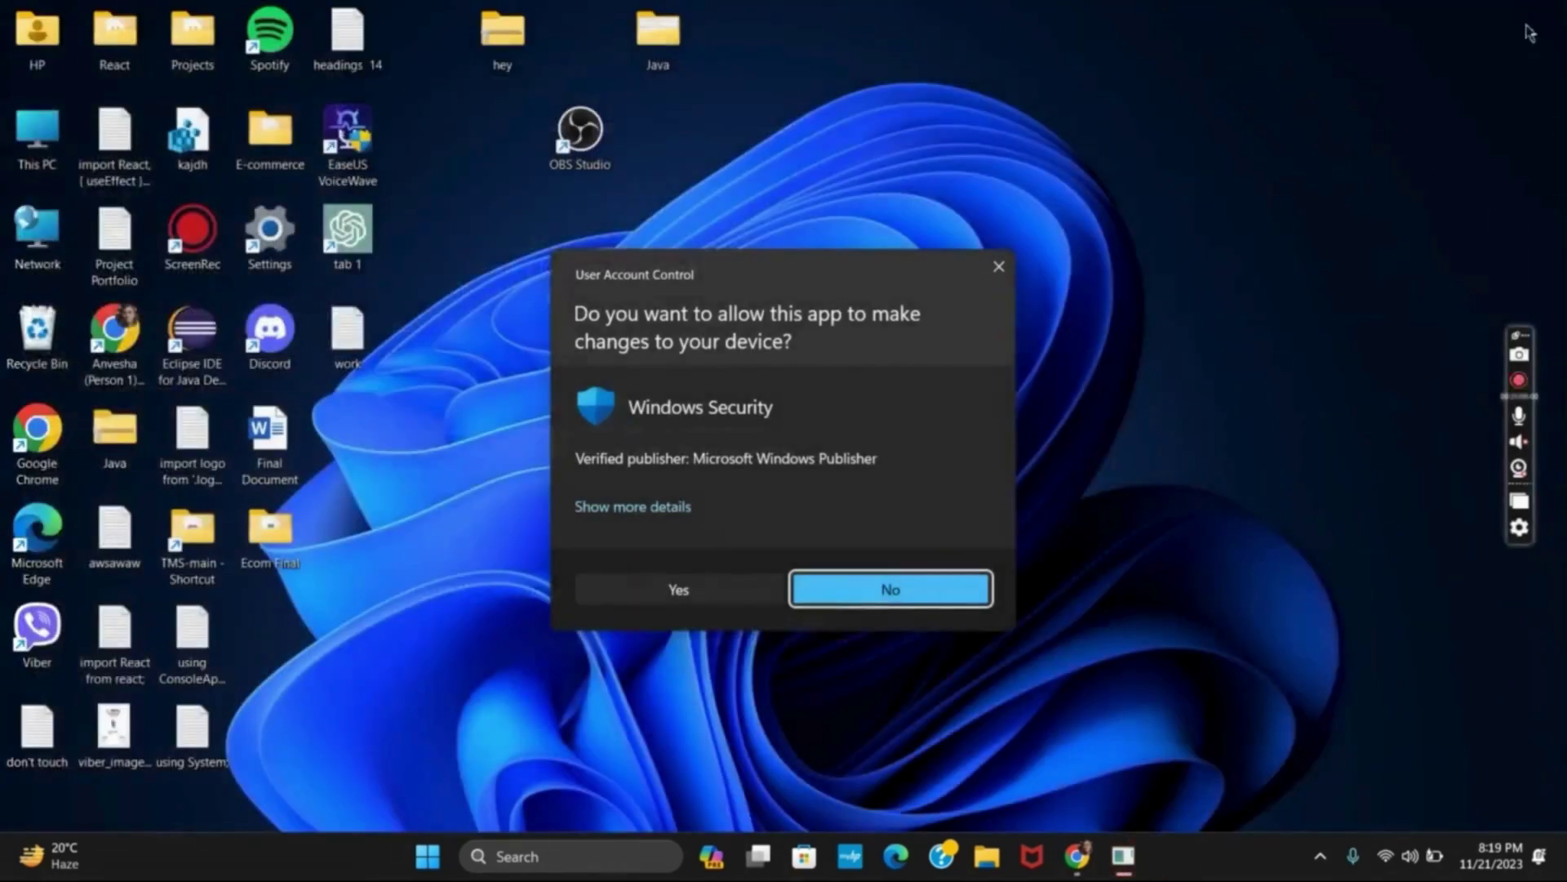
{"action": "left_click", "coordinate": [907, 589]}
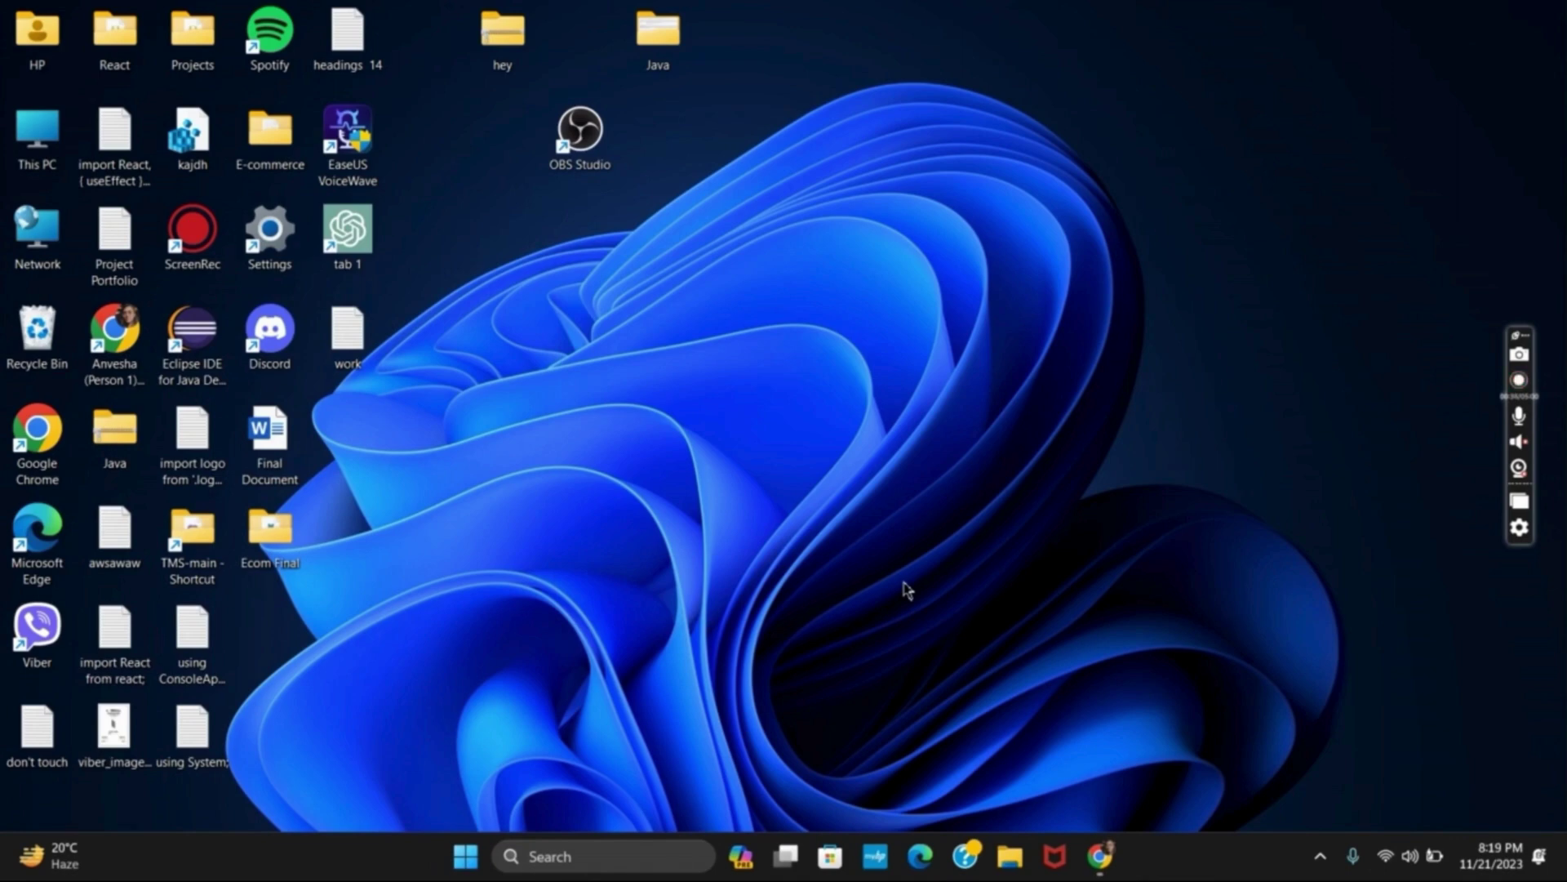
Search Windows for 'settings' and launch the Settings best match.
{"action": "left_click", "coordinate": [566, 855]}
{"action": "type", "text": "settings"}
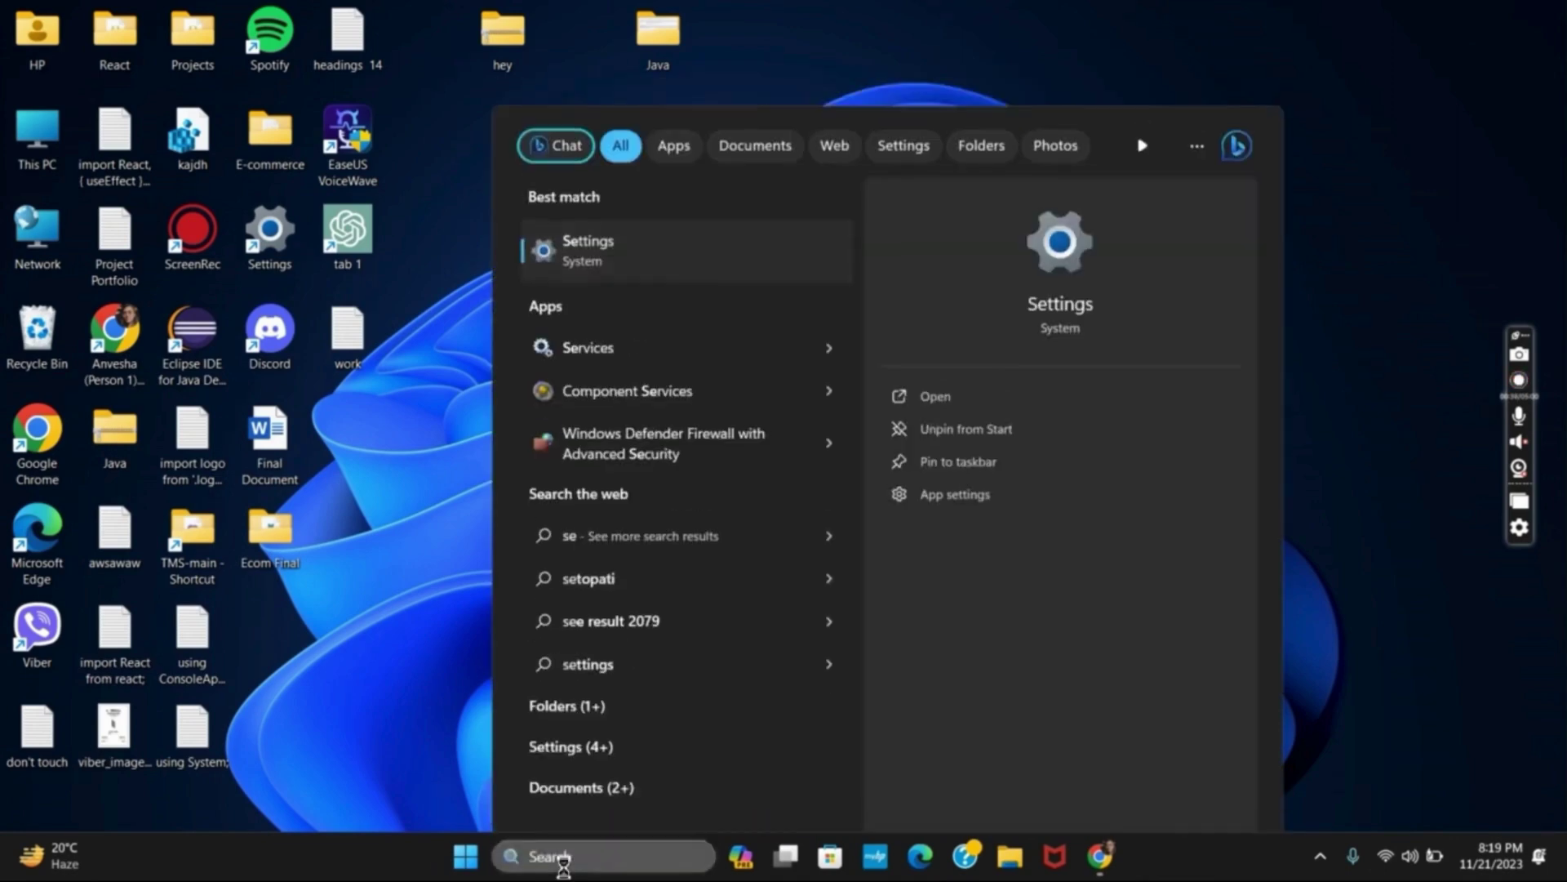
{"action": "key", "text": "Return"}
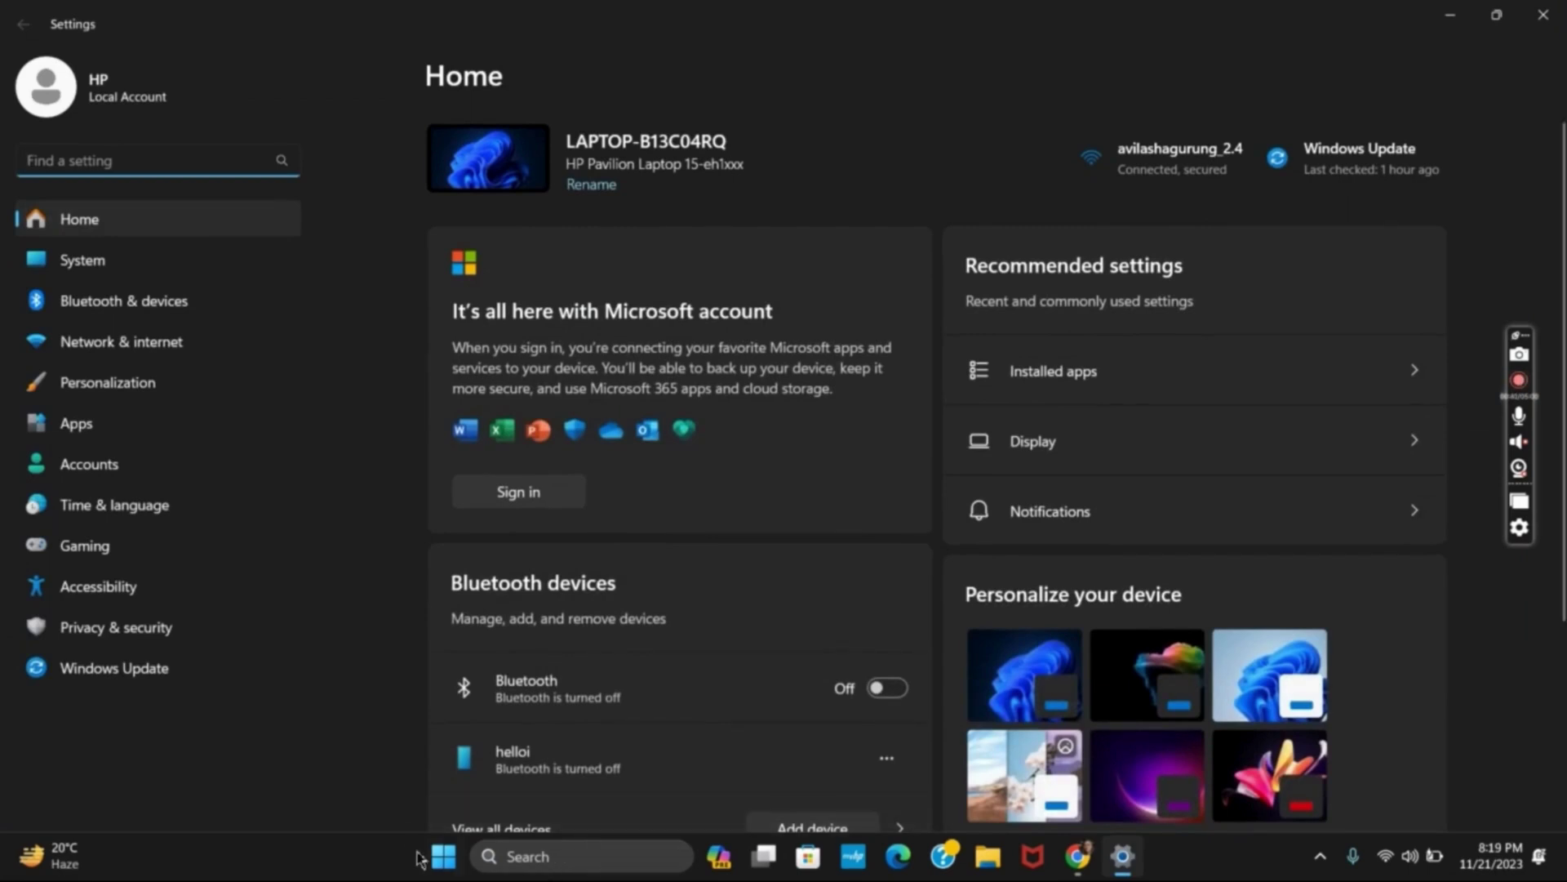
Open Apps > Installed apps and view, then dismiss, the AMD Software options menu.
{"action": "left_click", "coordinate": [76, 422]}
{"action": "left_click", "coordinate": [661, 154]}
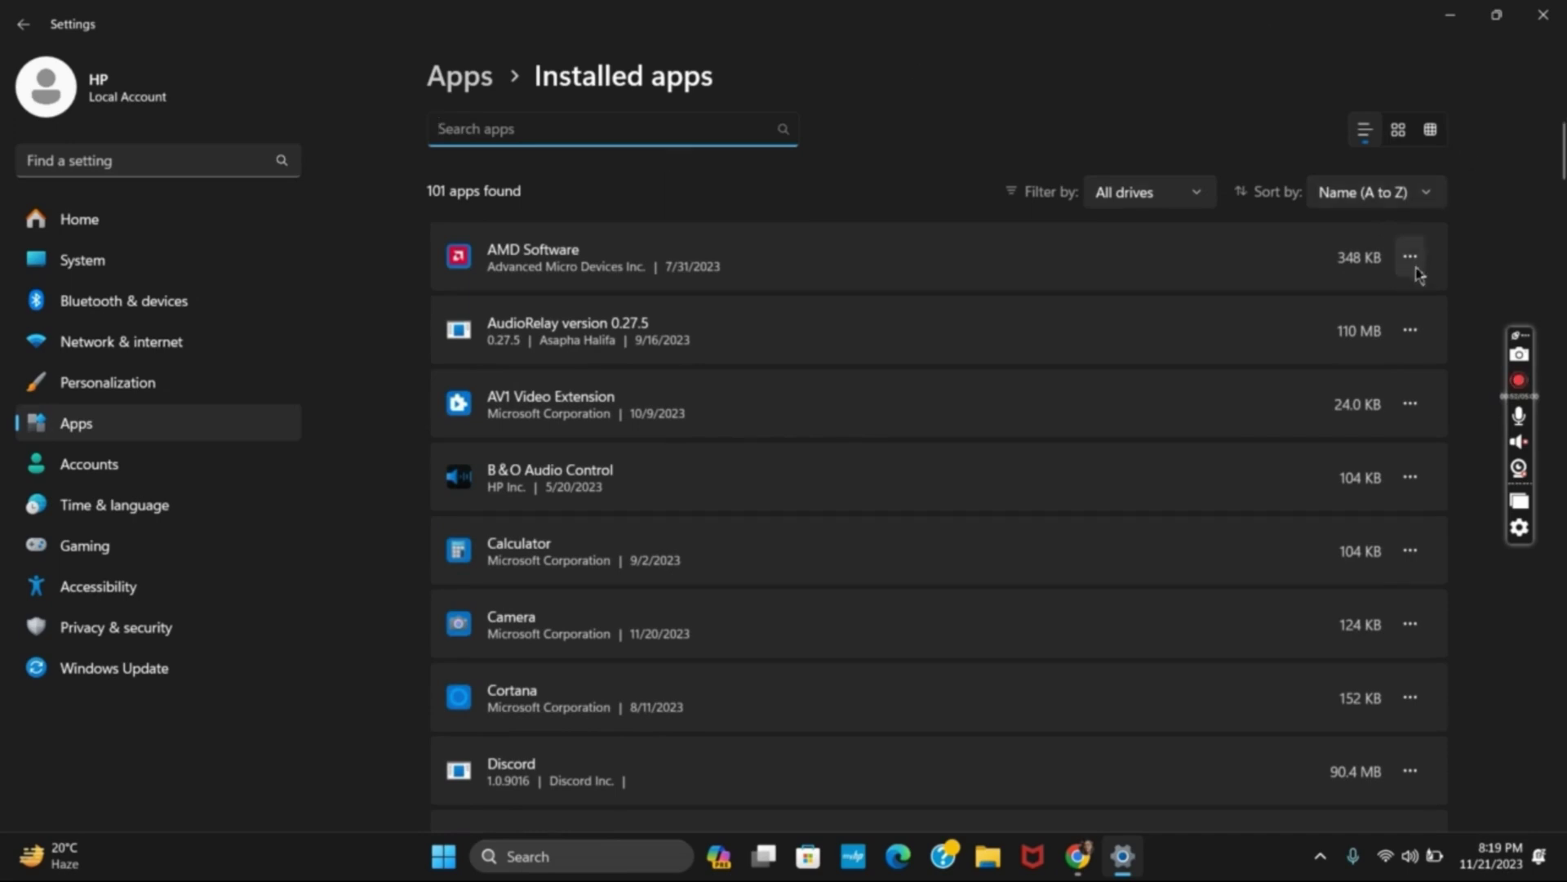
{"action": "left_click", "coordinate": [1411, 257]}
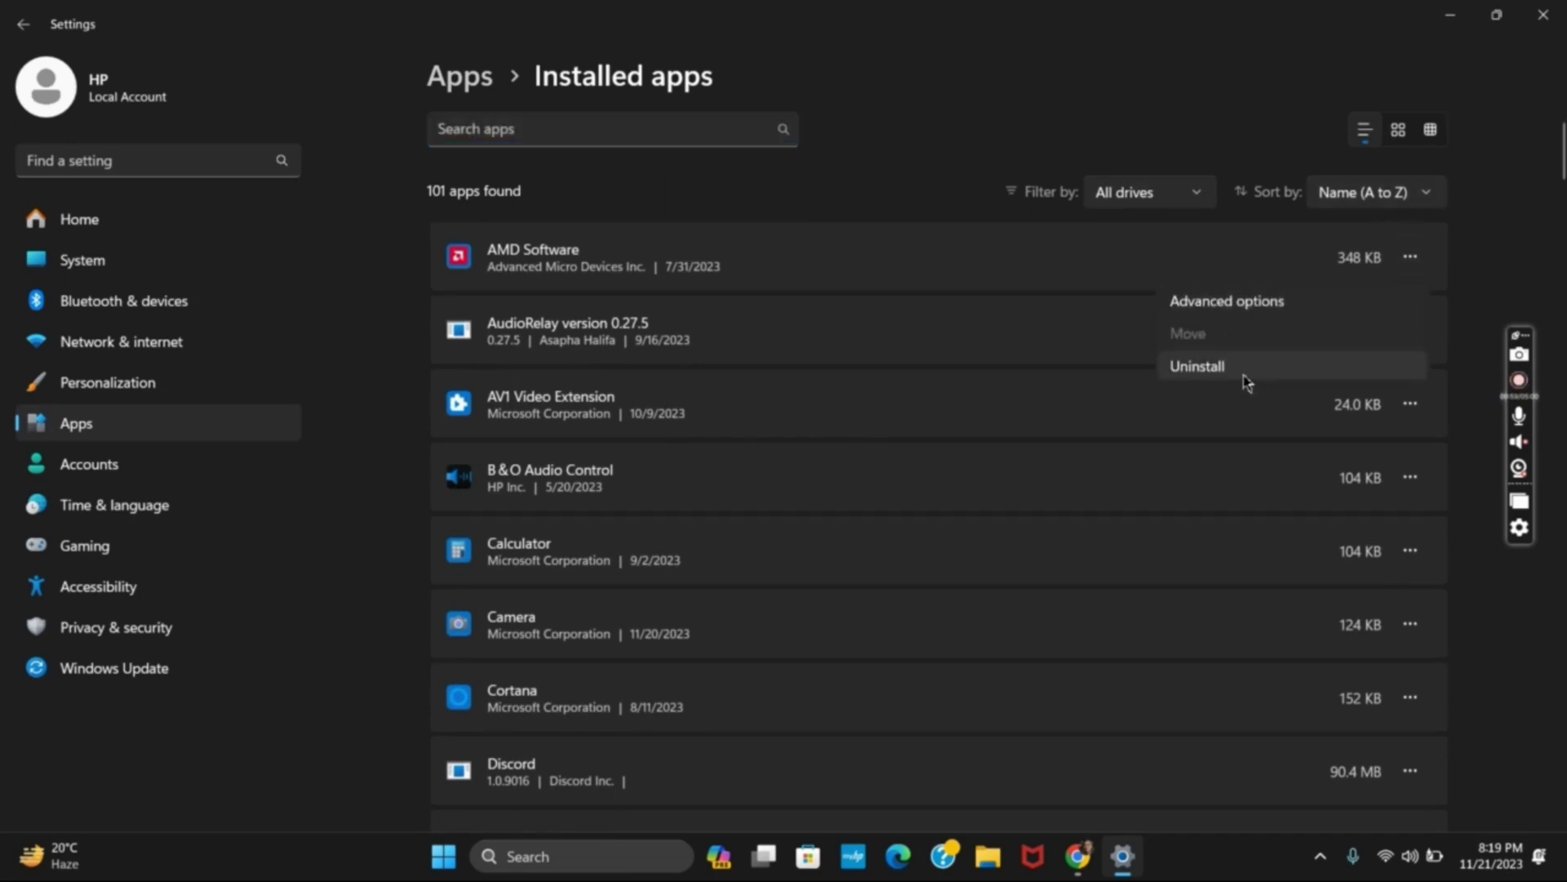
{"action": "key", "text": "Escape"}
{"action": "left_click", "coordinate": [1542, 15]}
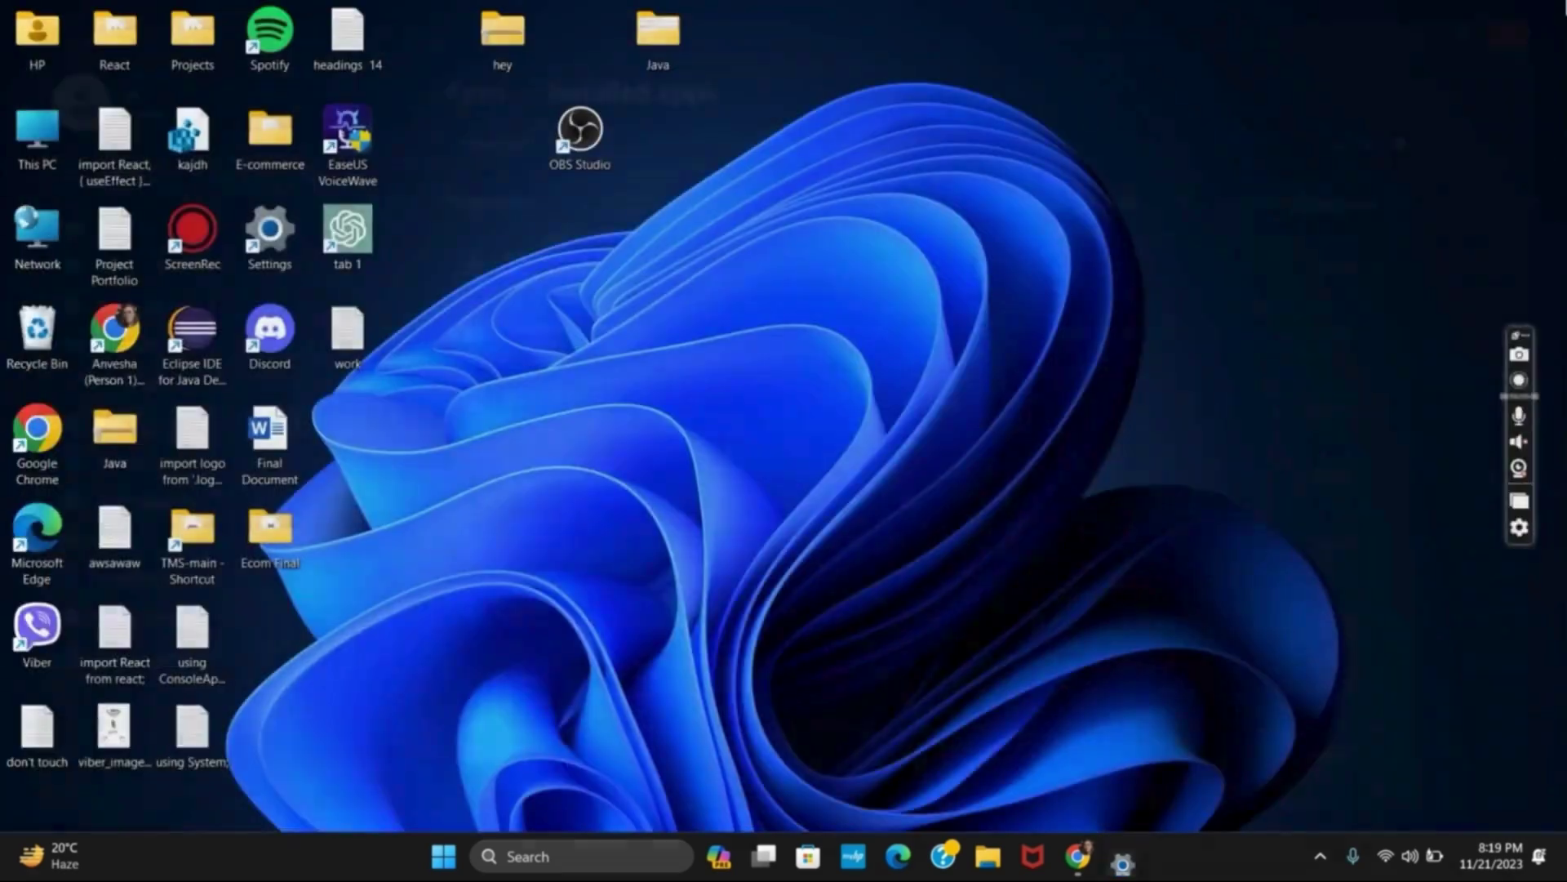